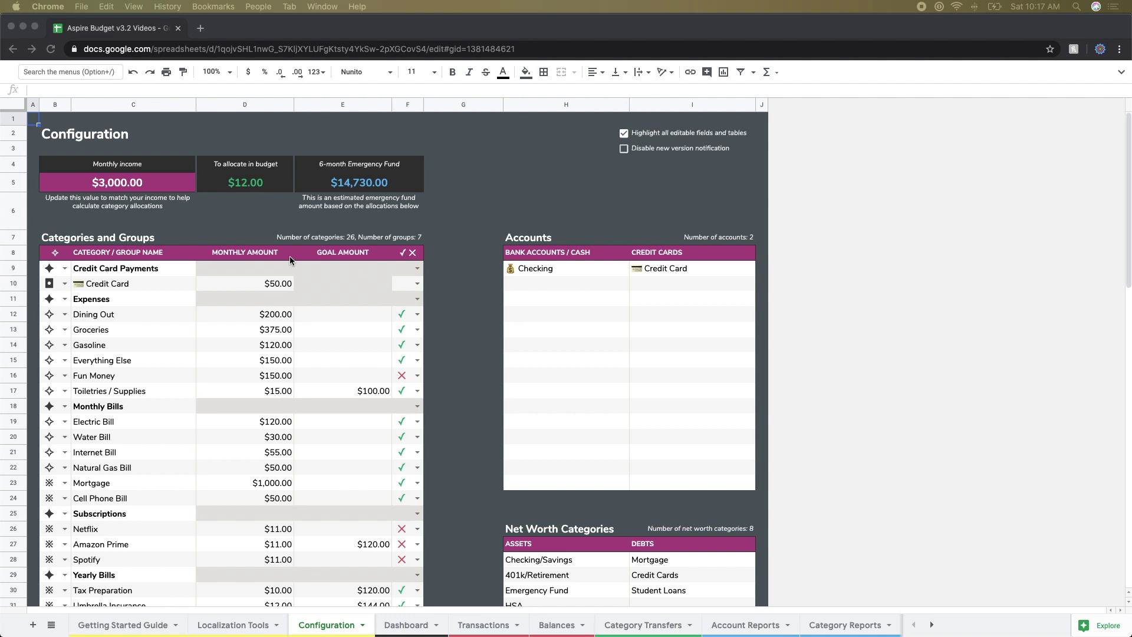
# - Enter Savings as a new bank account in H10 under Checking
pyautogui.click(147, 542)
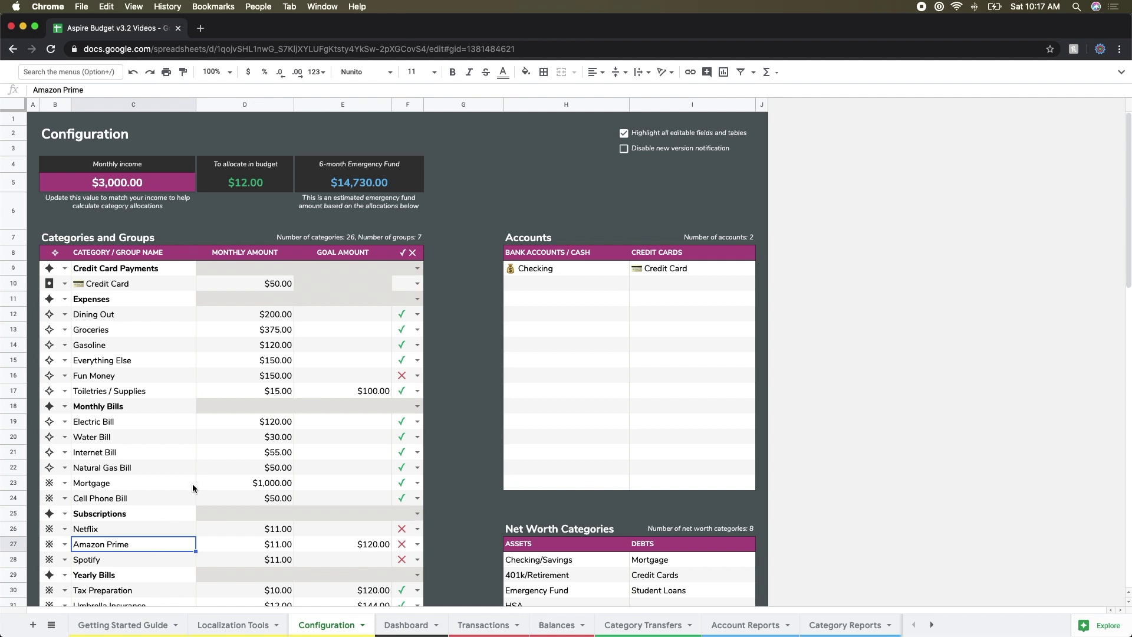
pyautogui.click(394, 268)
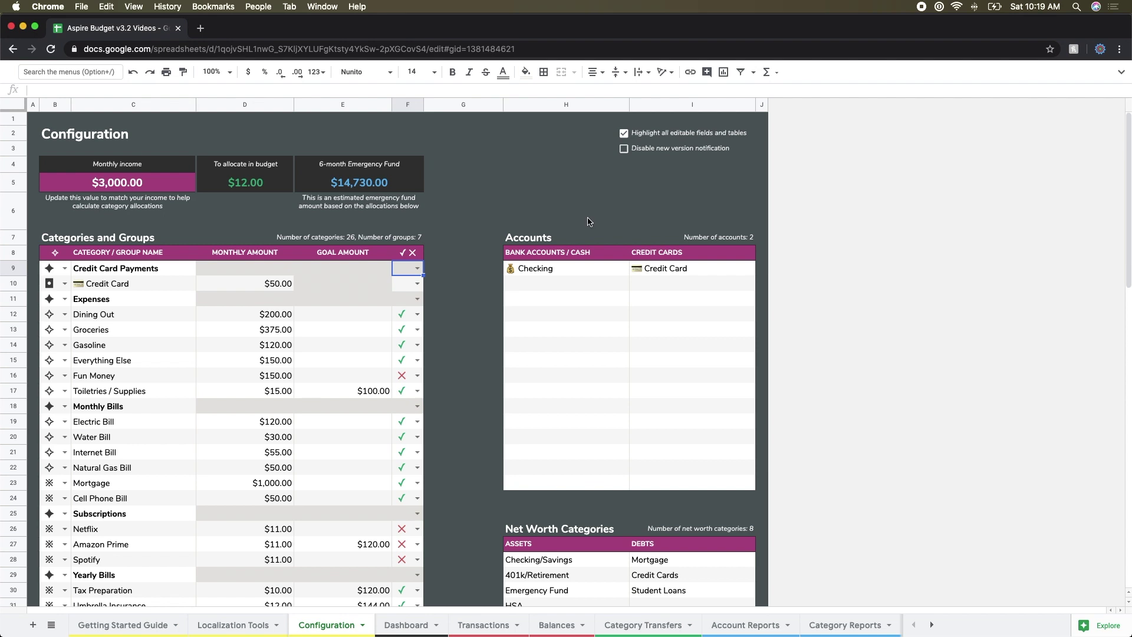
pyautogui.click(548, 282)
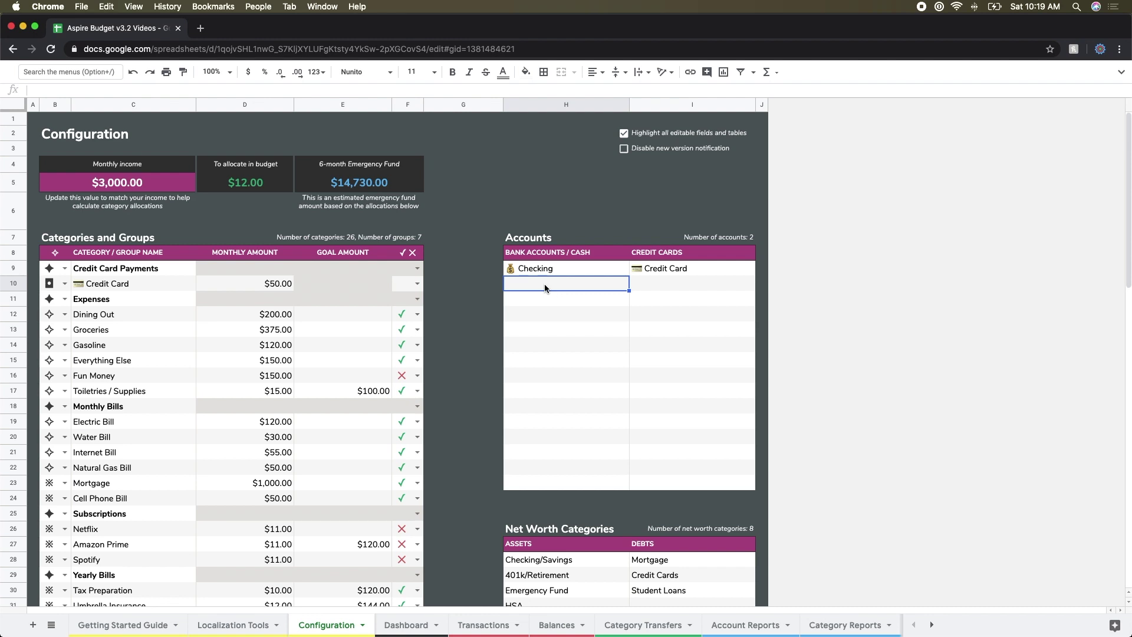
pyautogui.write('Savings')
# - Enter Chase Credit Card as a new credit card account in I10
pyautogui.click(692, 283)
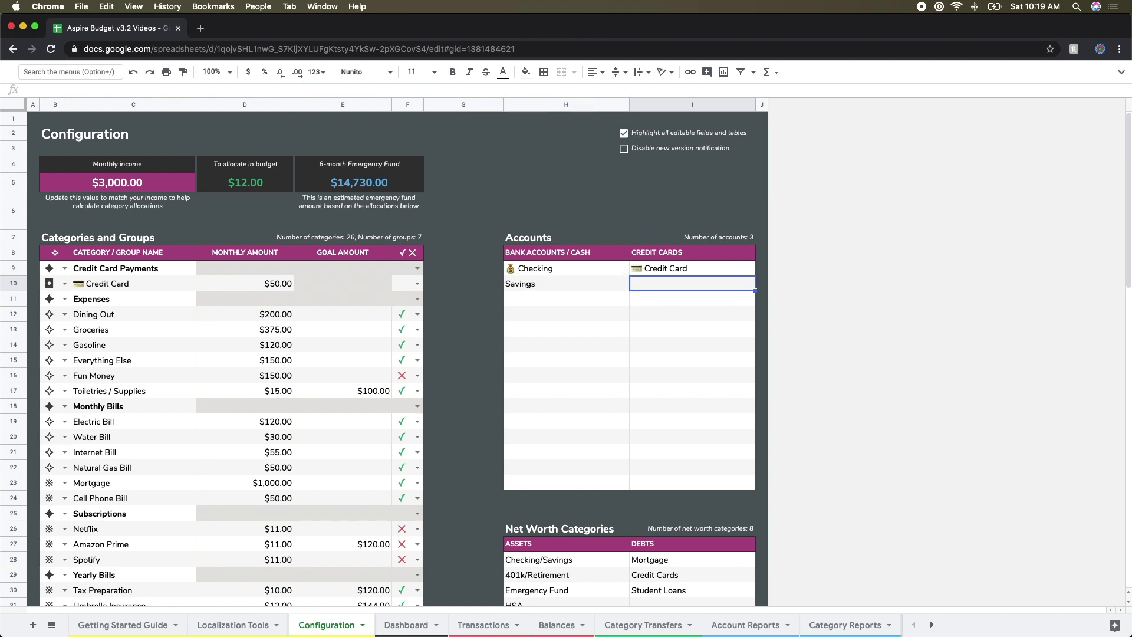
pyautogui.write('Chase Credi')
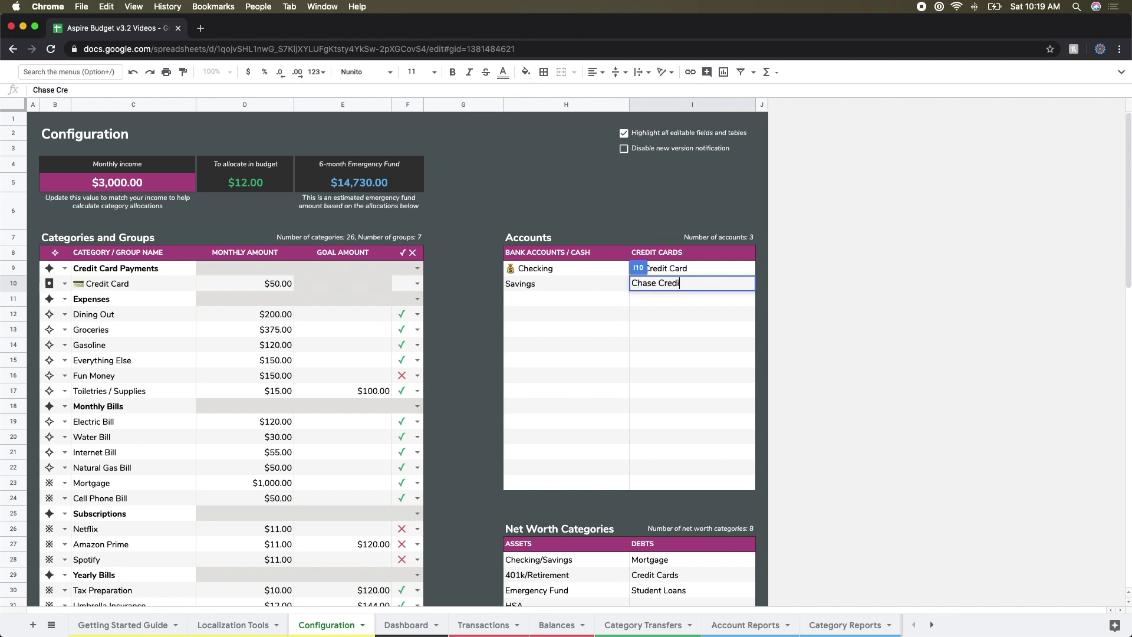
pyautogui.write('t Card')
pyautogui.press('Return')
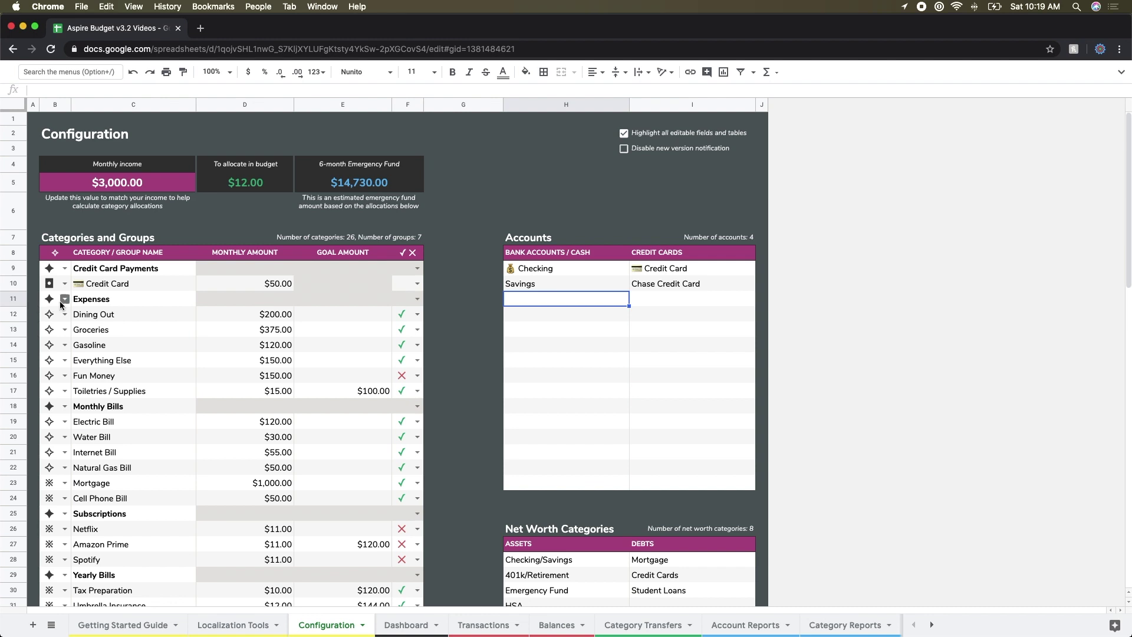
# - Copy the category rows B11:F41 and paste them one row lower at B12
pyautogui.moveTo(56, 305); pyautogui.dragTo(404, 526)
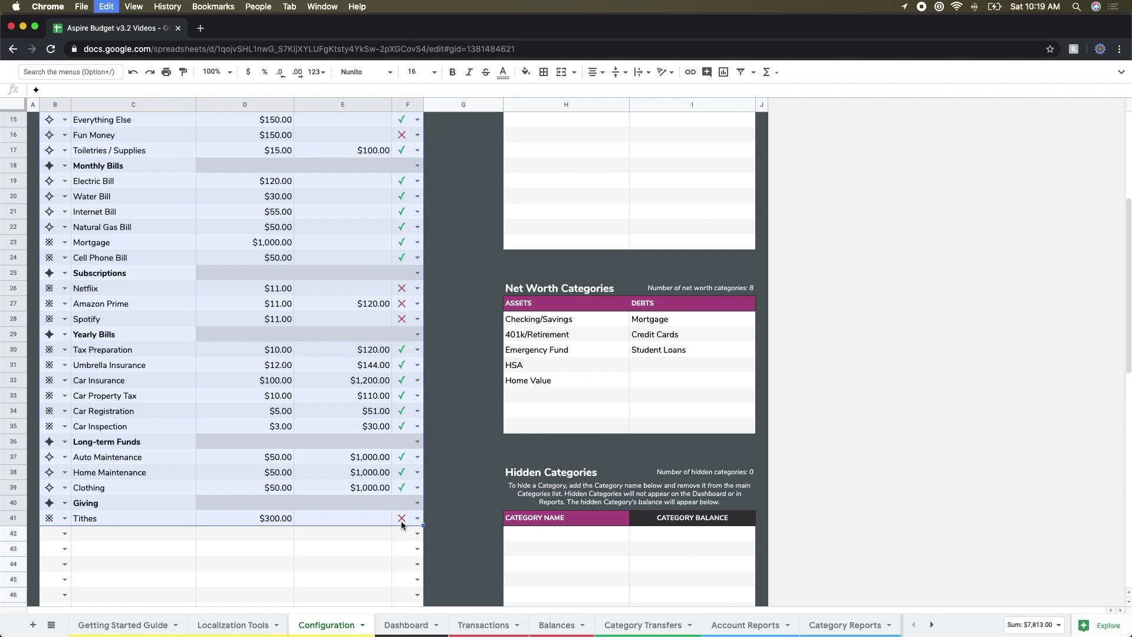
pyautogui.press('super+c')
pyautogui.scroll(5, 185, 395)
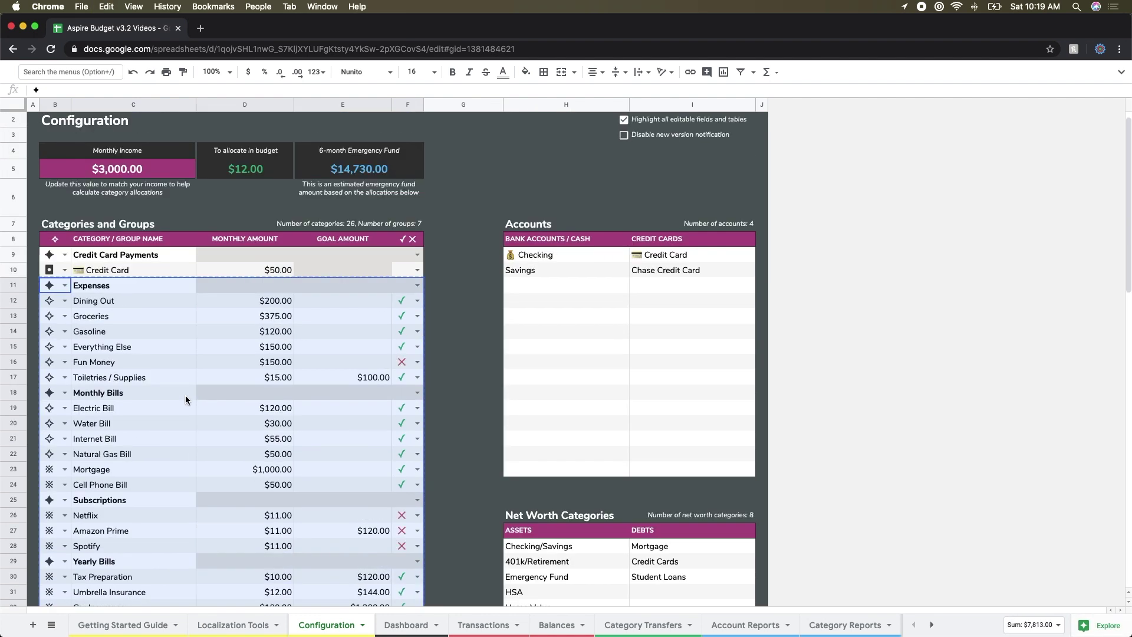
pyautogui.click(58, 301)
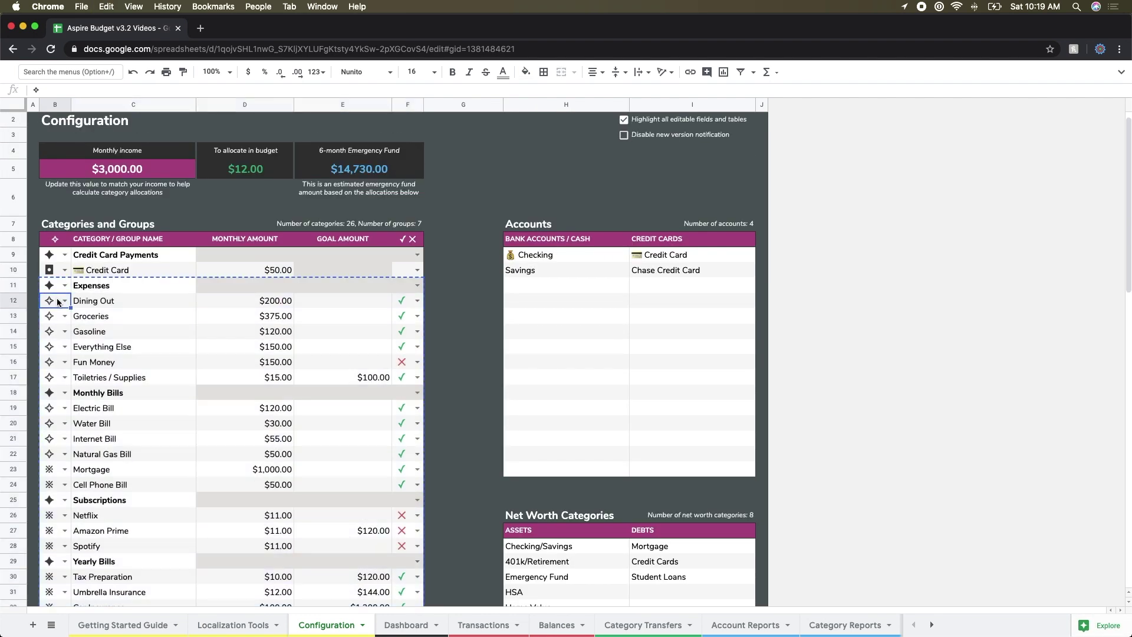
pyautogui.press('super+v')
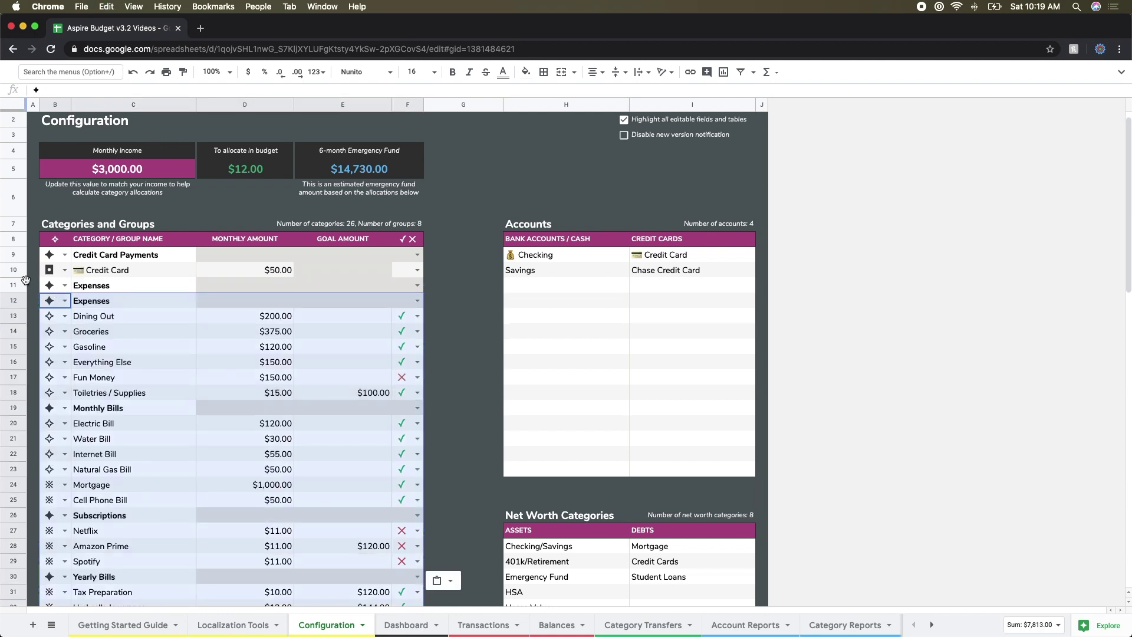
# - Make row 11 a credit card category named Chase Credit Card
pyautogui.click(63, 287)
pyautogui.click(56, 353)
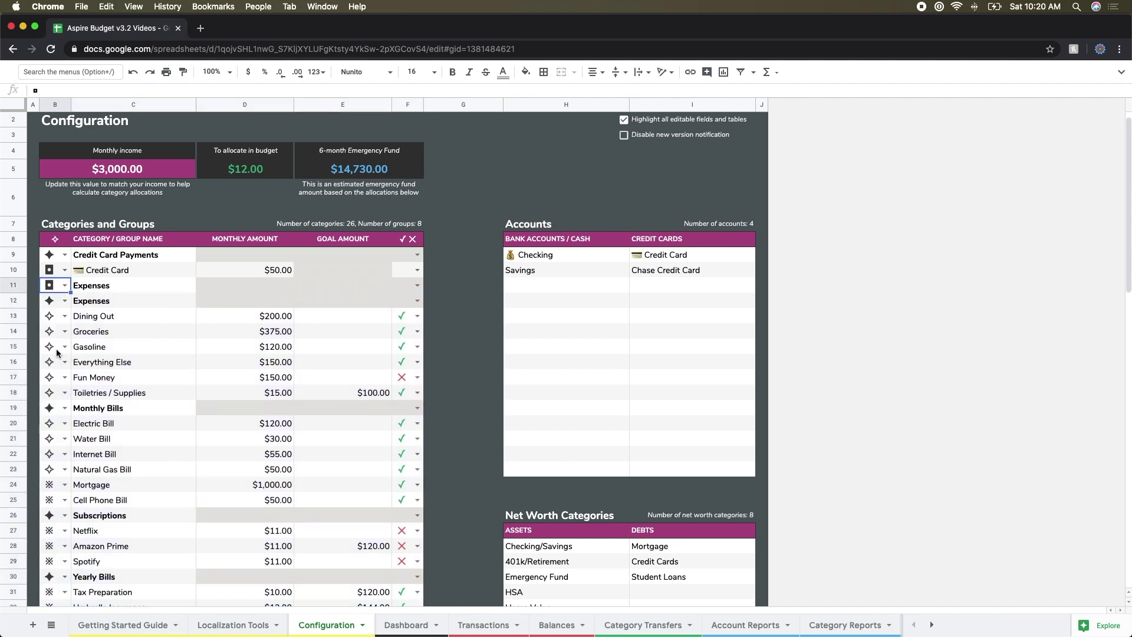
pyautogui.click(109, 288)
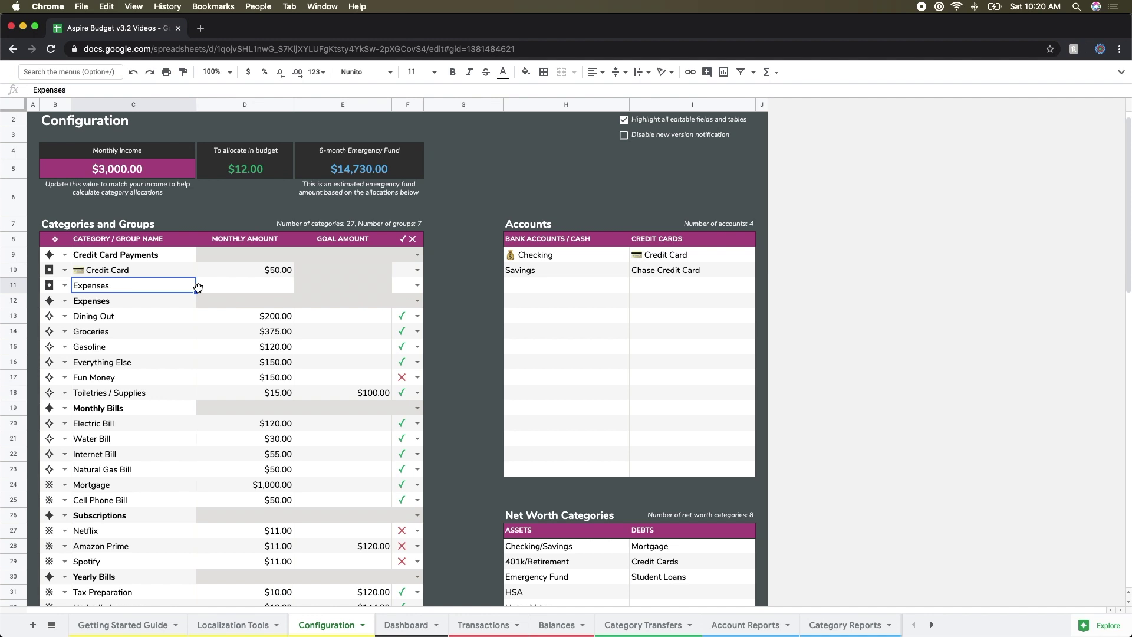
pyautogui.write('S')
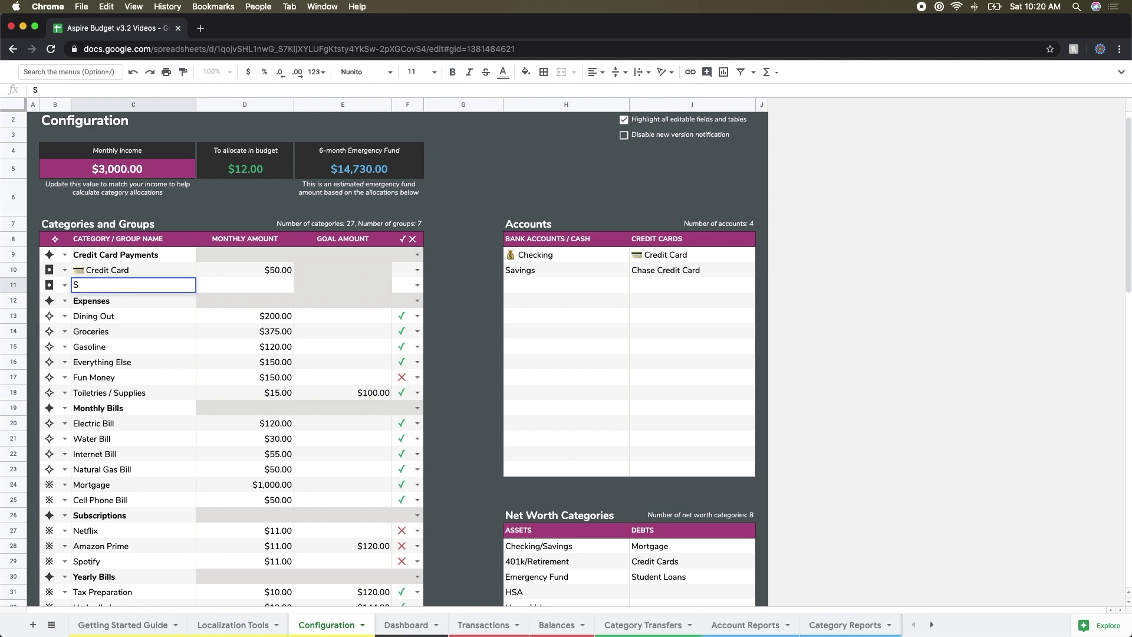
pyautogui.write('hase Credit Card')
pyautogui.press('Return')
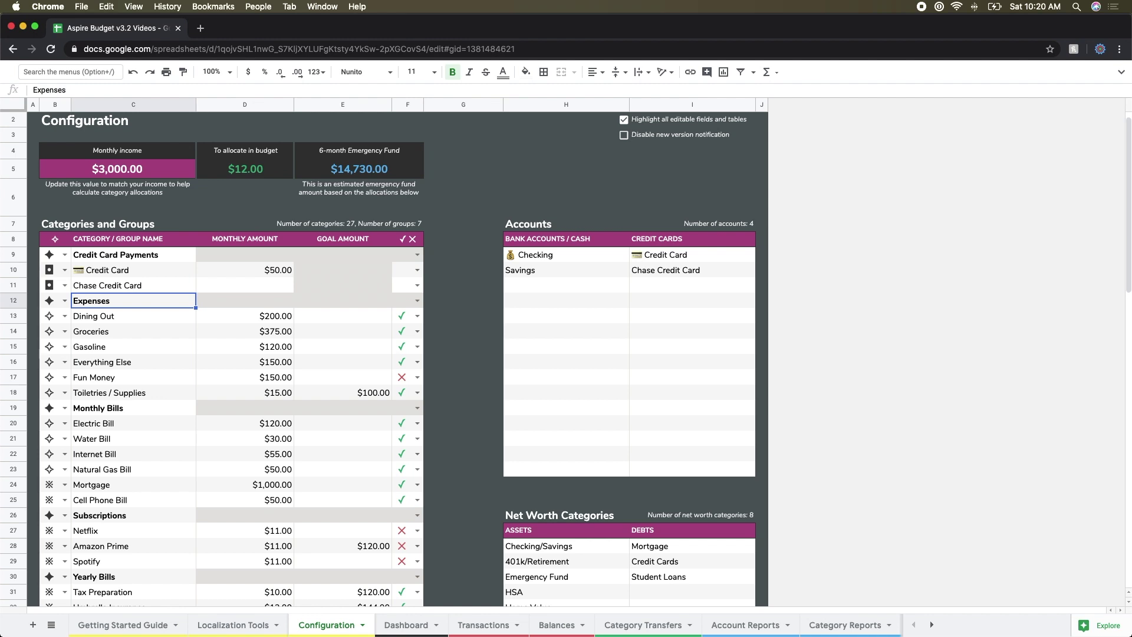
pyautogui.click(253, 286)
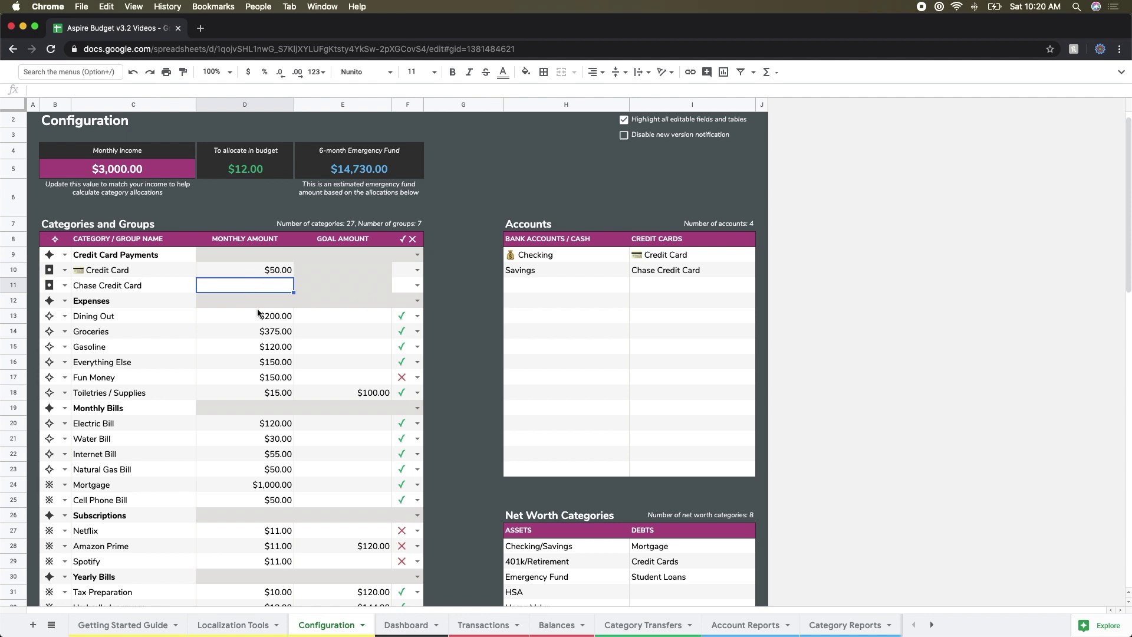
pyautogui.scroll(-1, 239, 349)
# - Shift the Subscriptions-to-Tithes rows down one row and mark row 26 as a ※ category
pyautogui.scroll(-2, 239, 353)
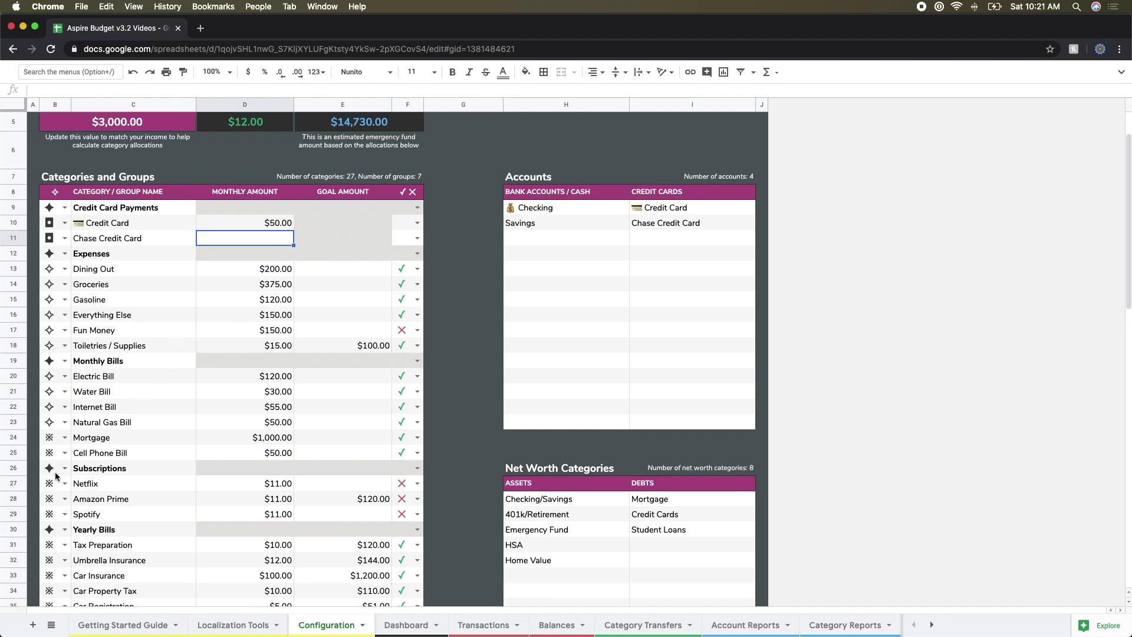
pyautogui.moveTo(54, 474); pyautogui.dragTo(414, 273)
pyautogui.scroll(6, 295, 300)
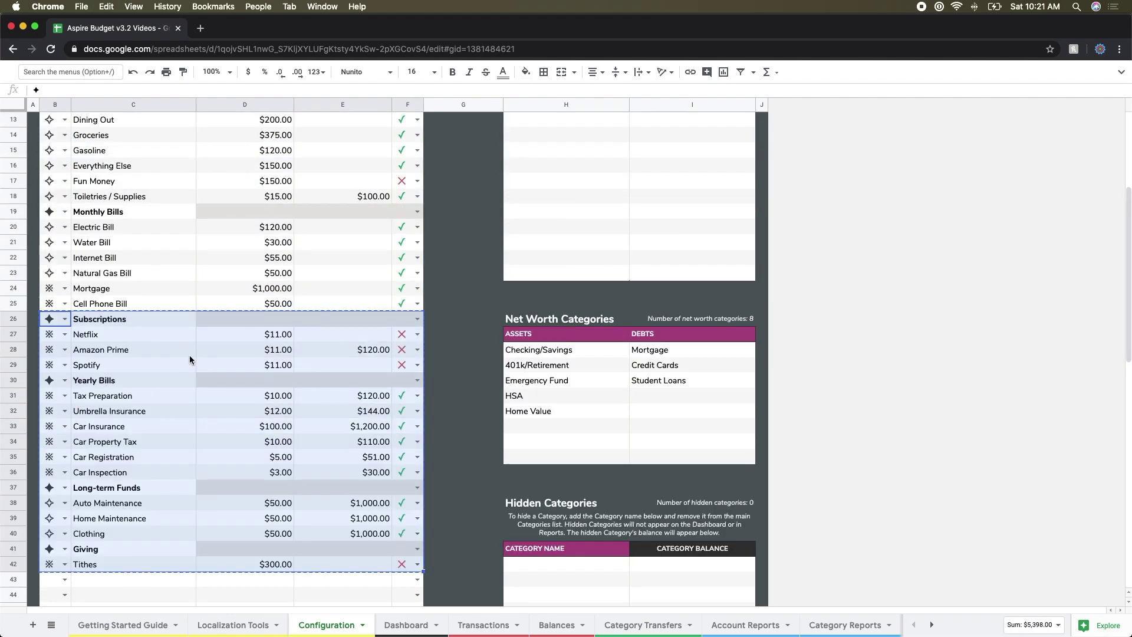
pyautogui.moveTo(56, 334); pyautogui.dragTo(56, 349)
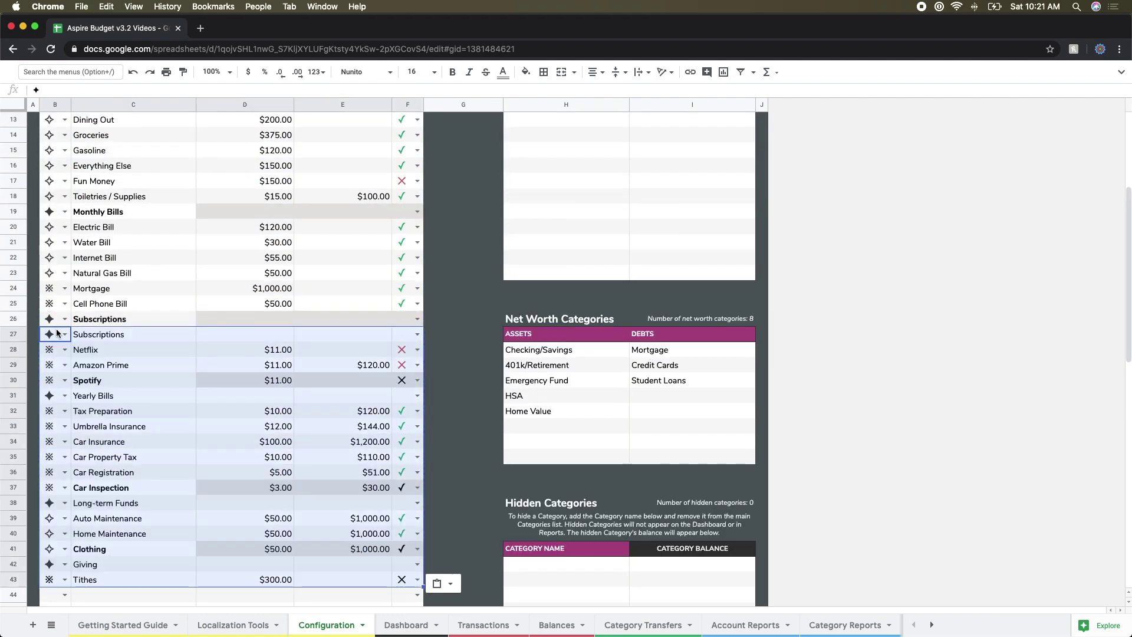
pyautogui.click(65, 319)
pyautogui.click(58, 368)
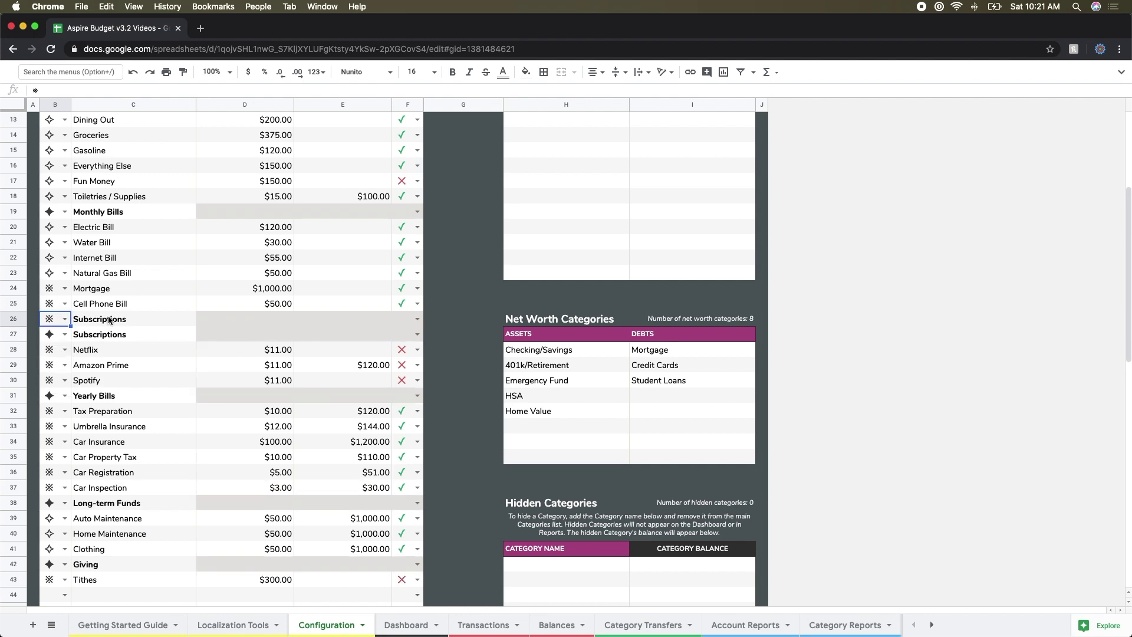
# - Name row 26 Student Loan with a $150 monthly amount and a ✓ goal status
pyautogui.click(120, 320)
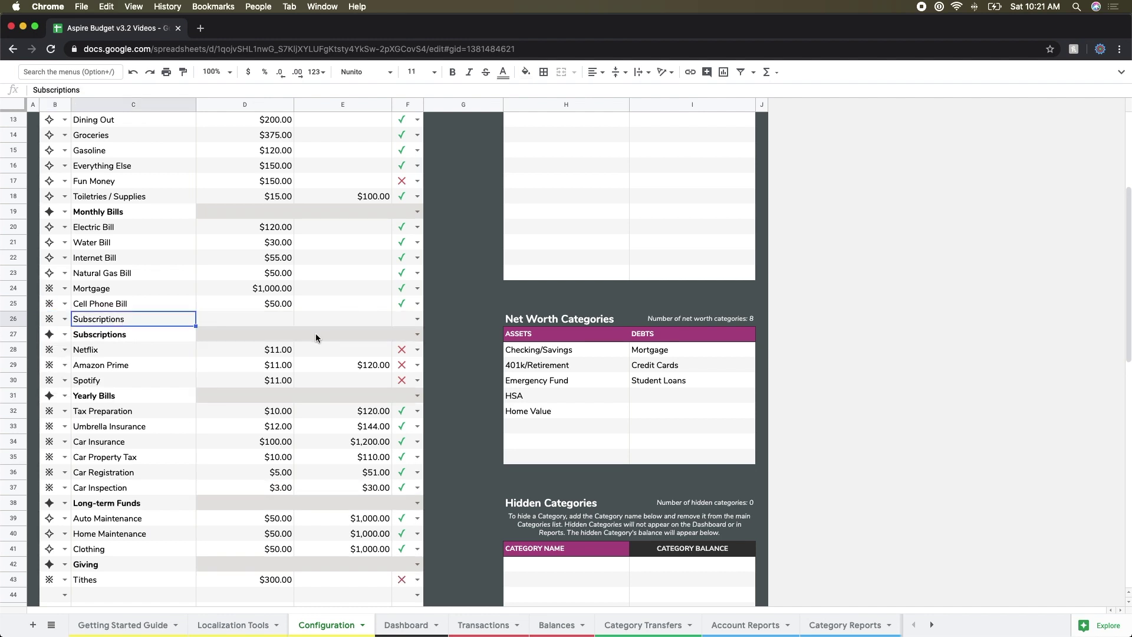
pyautogui.write('Student')
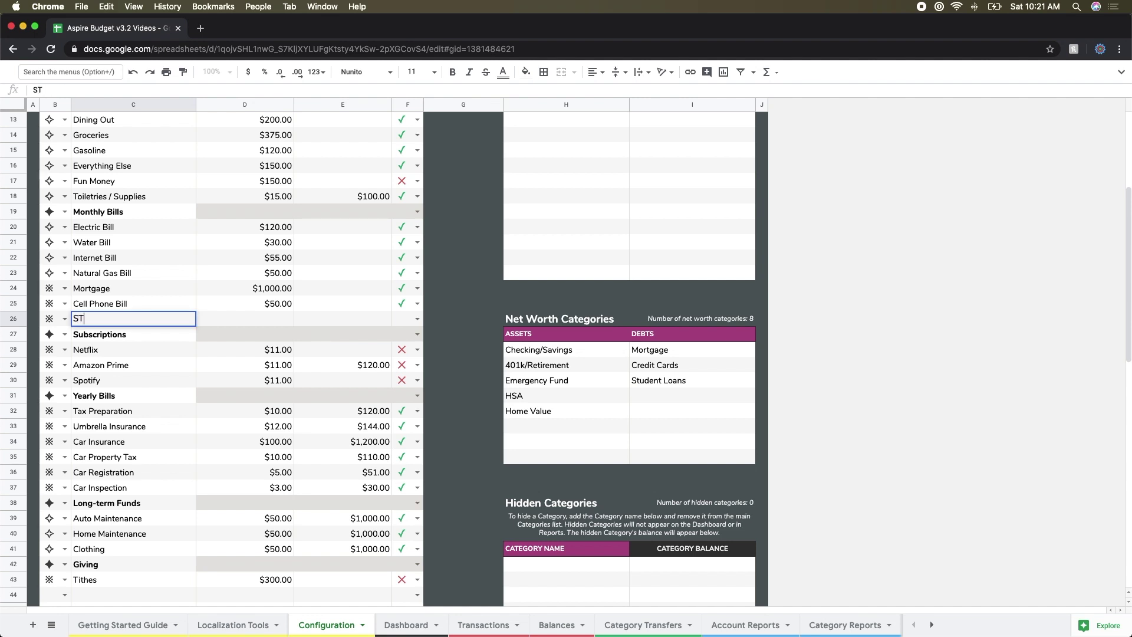
pyautogui.write(' Loa')
pyautogui.write('n')
pyautogui.press('Tab')
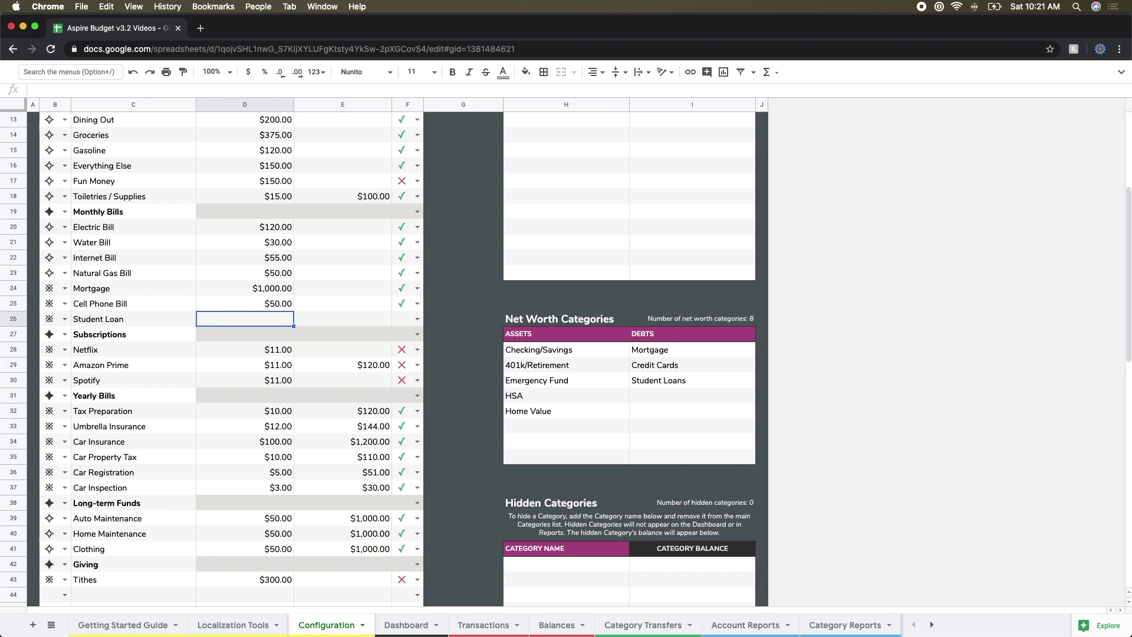
pyautogui.write('150')
pyautogui.press('Return')
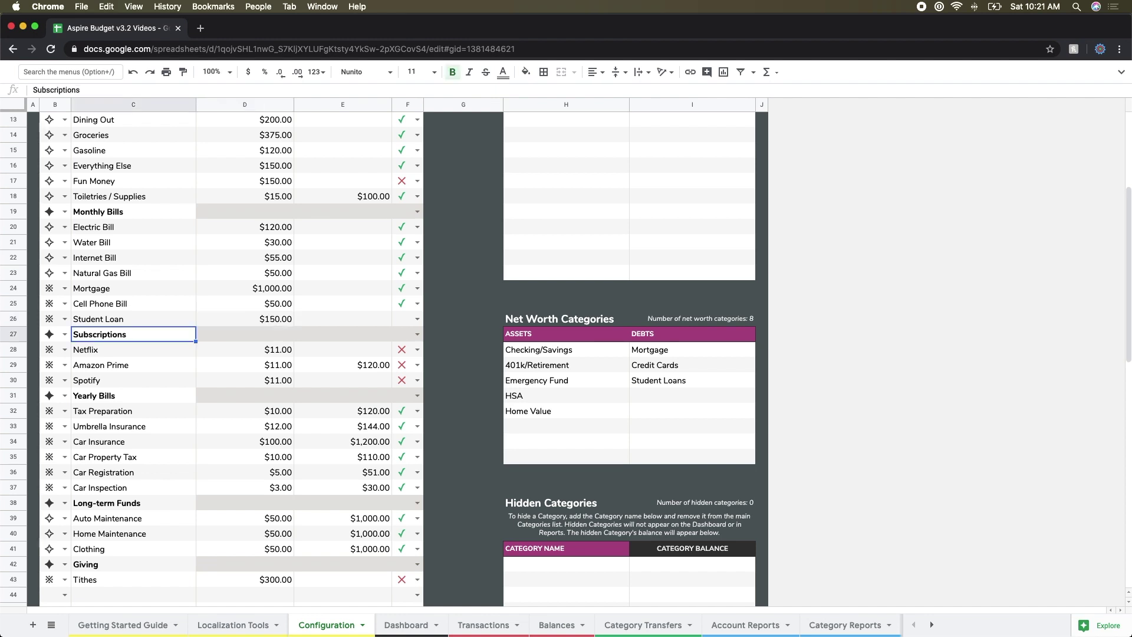
pyautogui.click(416, 320)
pyautogui.click(407, 339)
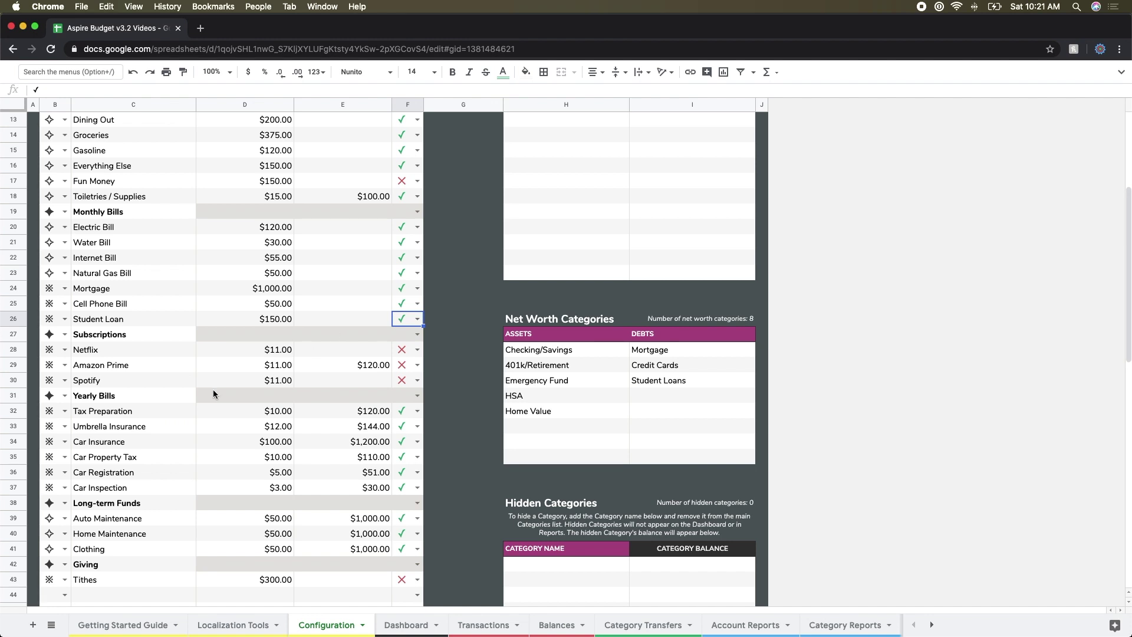
pyautogui.scroll(-2, 215, 393)
# - Copy the Giving and Tithes rows and paste them at row 43
pyautogui.click(63, 565)
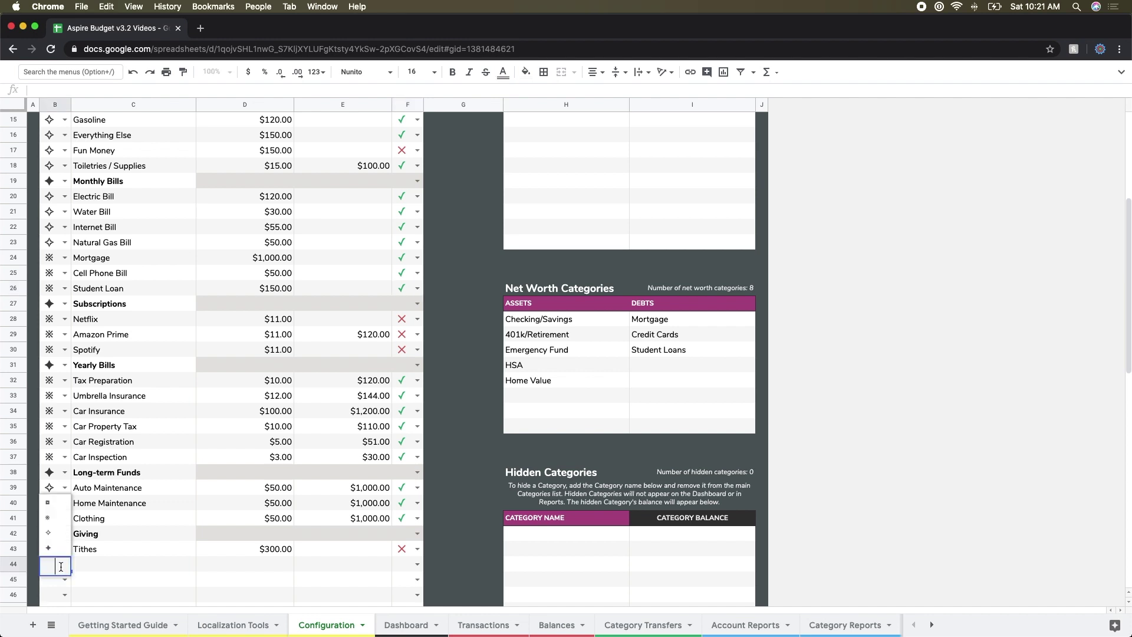
pyautogui.click(117, 477)
pyautogui.moveTo(56, 535); pyautogui.dragTo(243, 550)
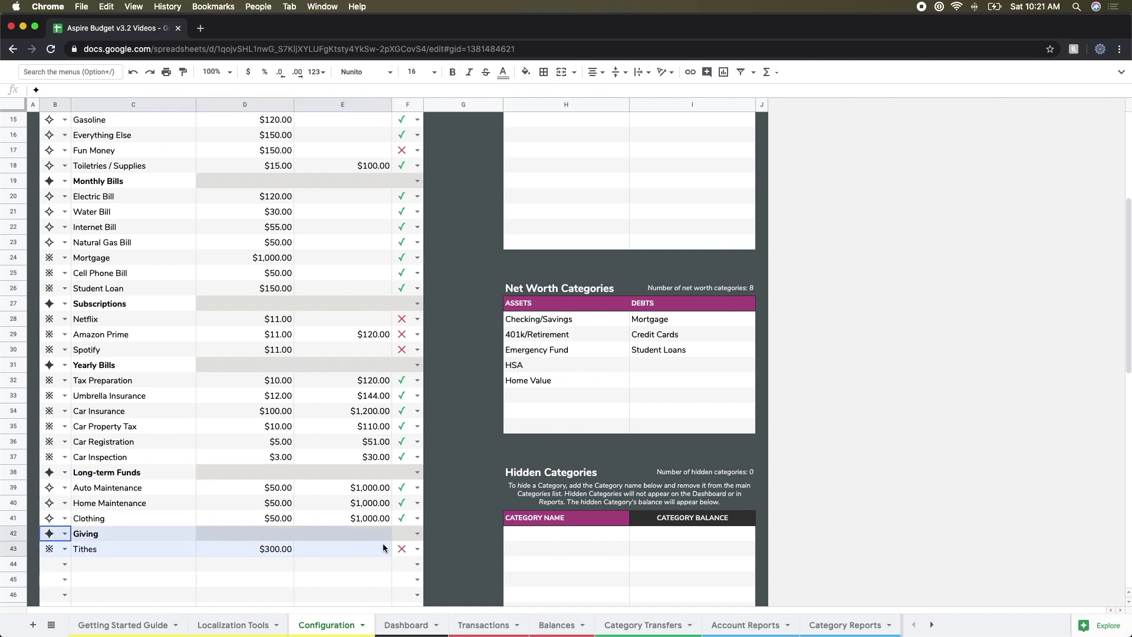
pyautogui.moveTo(383, 548); pyautogui.dragTo(395, 551)
pyautogui.press('super+c')
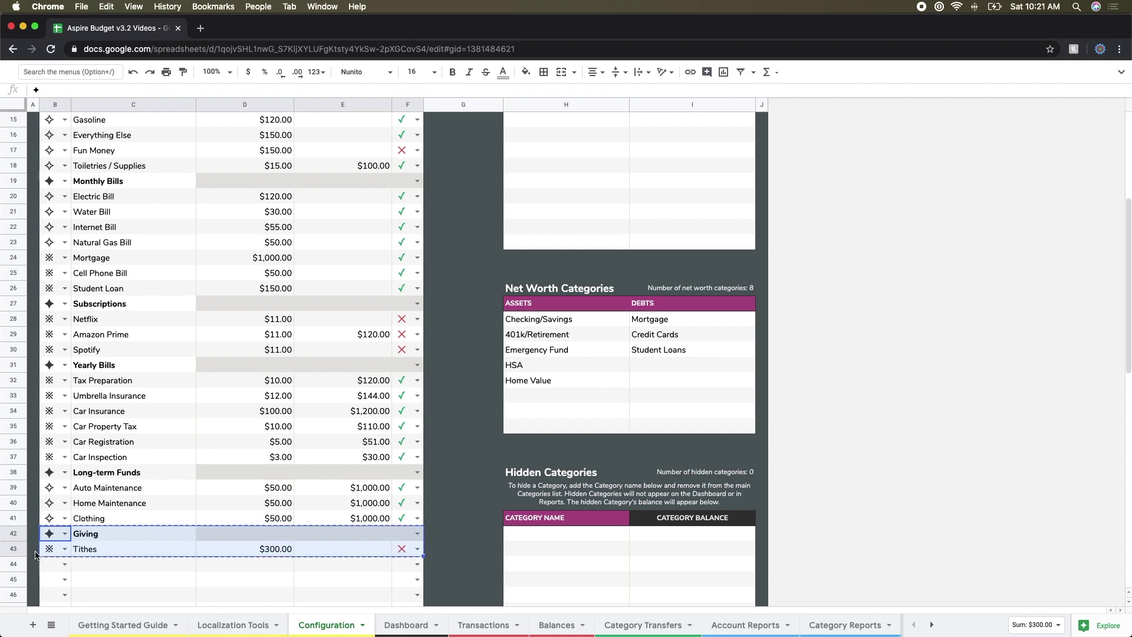
pyautogui.click(47, 548)
pyautogui.press('super+v')
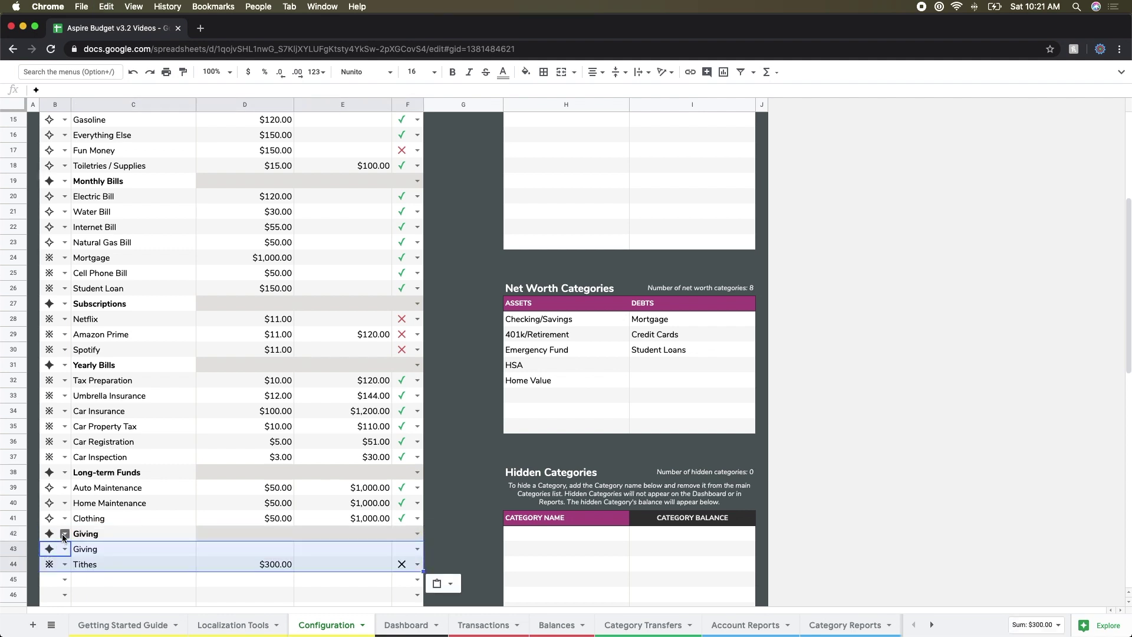
# - Make row 42 a ※ category named Emergency Fund with $200 monthly
pyautogui.click(64, 534)
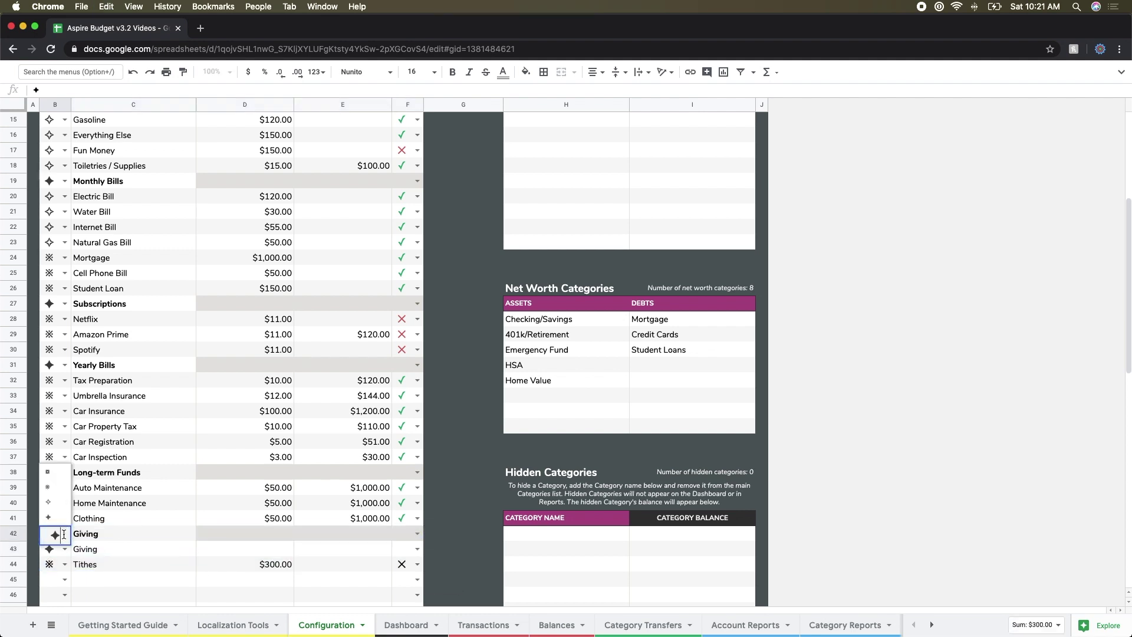
pyautogui.click(52, 503)
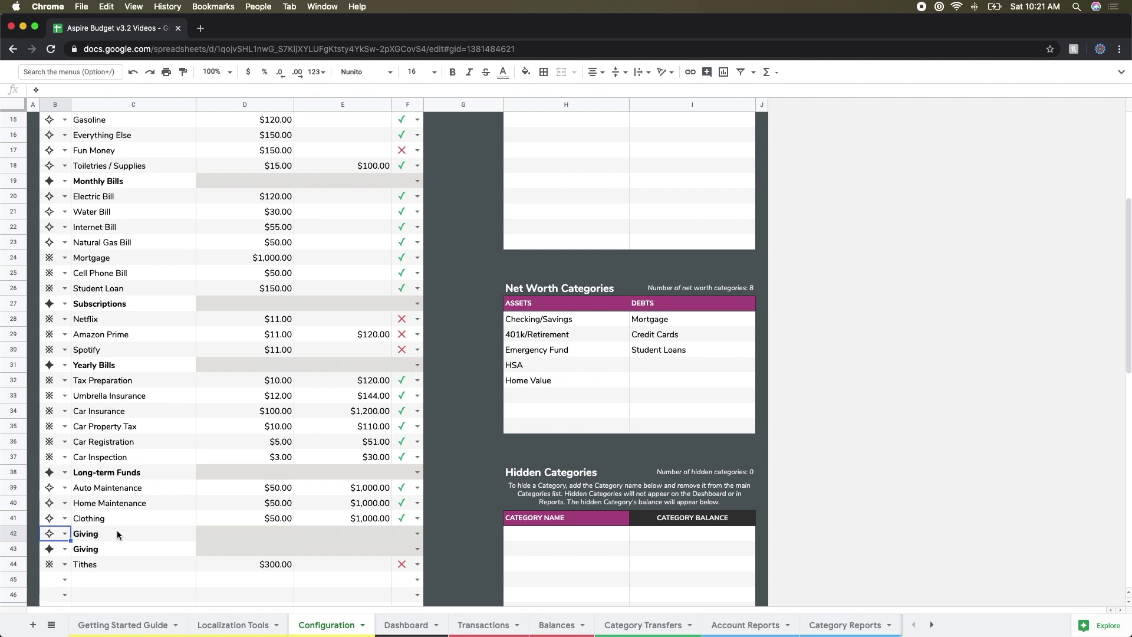
pyautogui.click(65, 534)
pyautogui.click(52, 487)
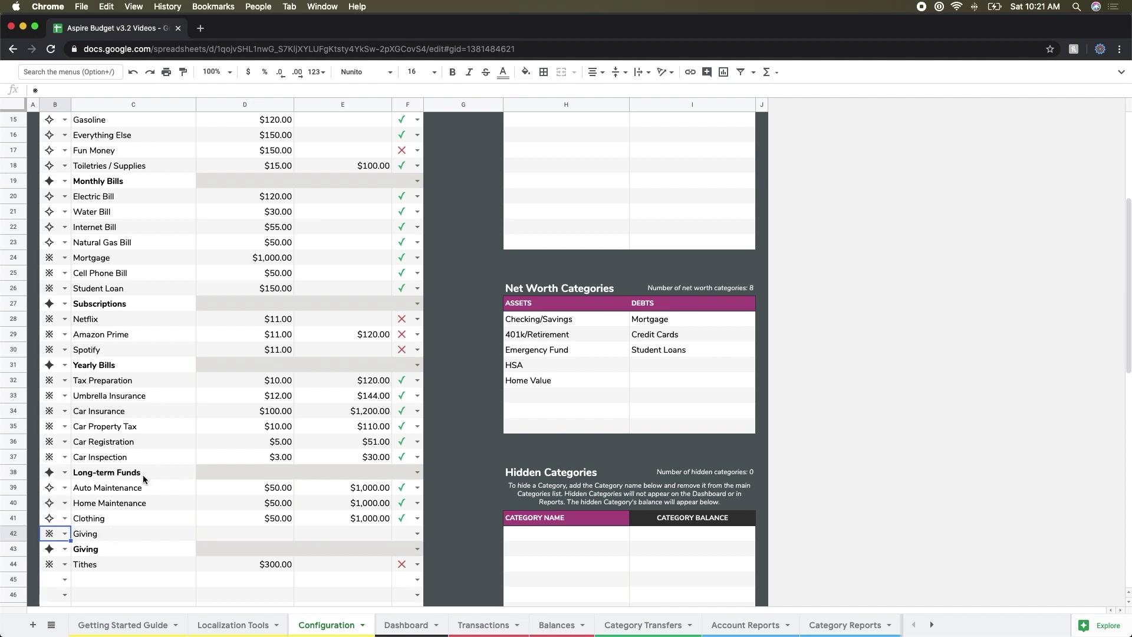
pyautogui.click(131, 534)
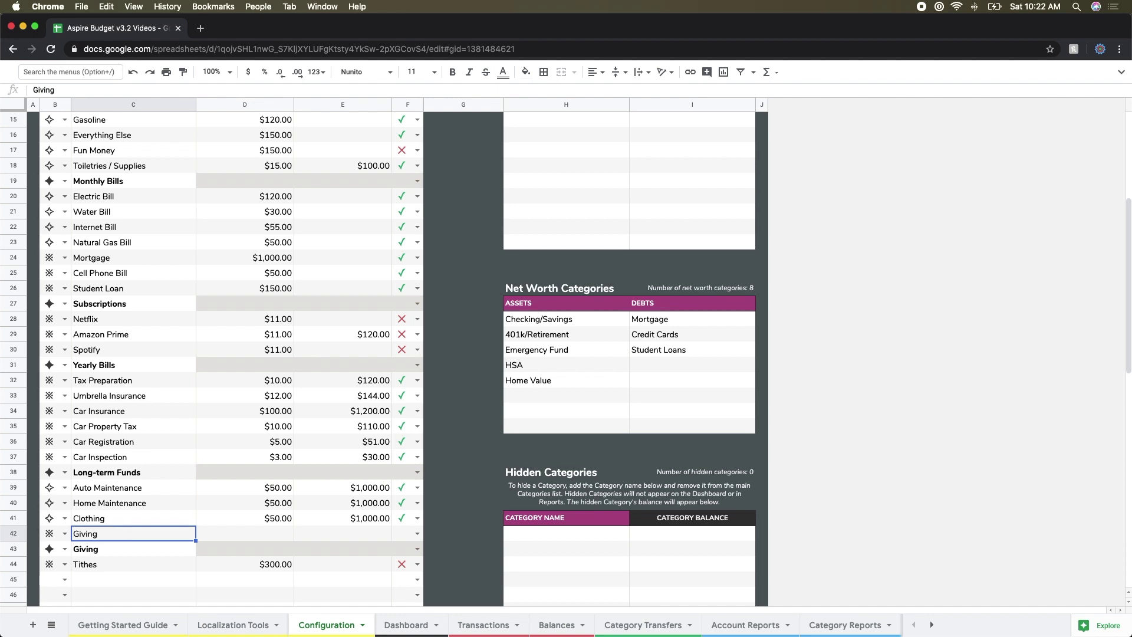
pyautogui.write('Emergency Fund')
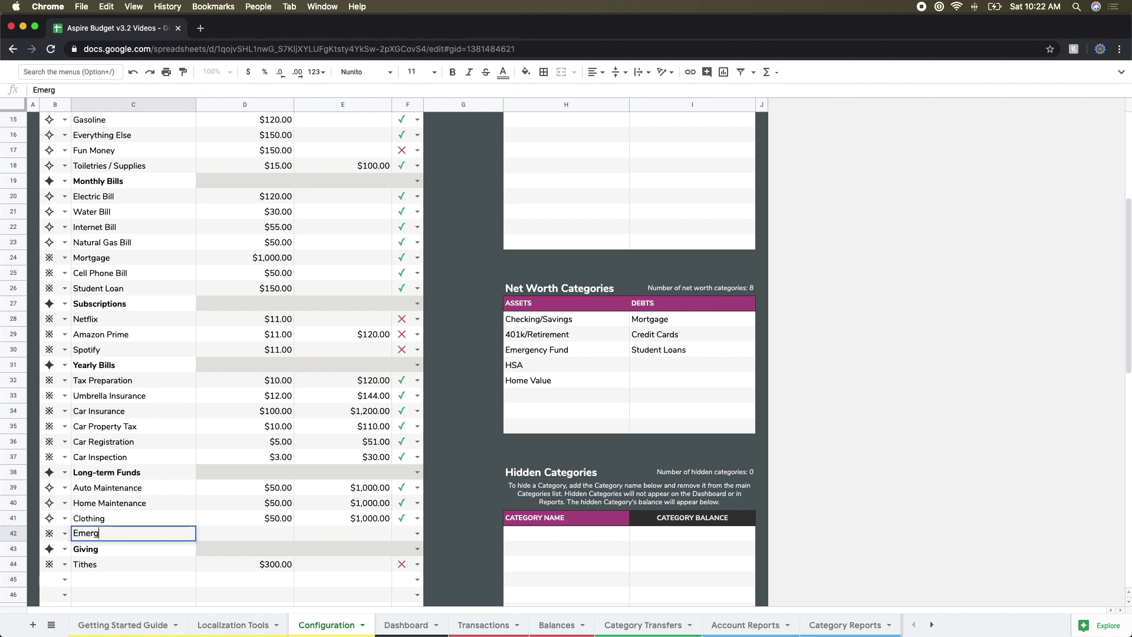
pyautogui.press('Tab')
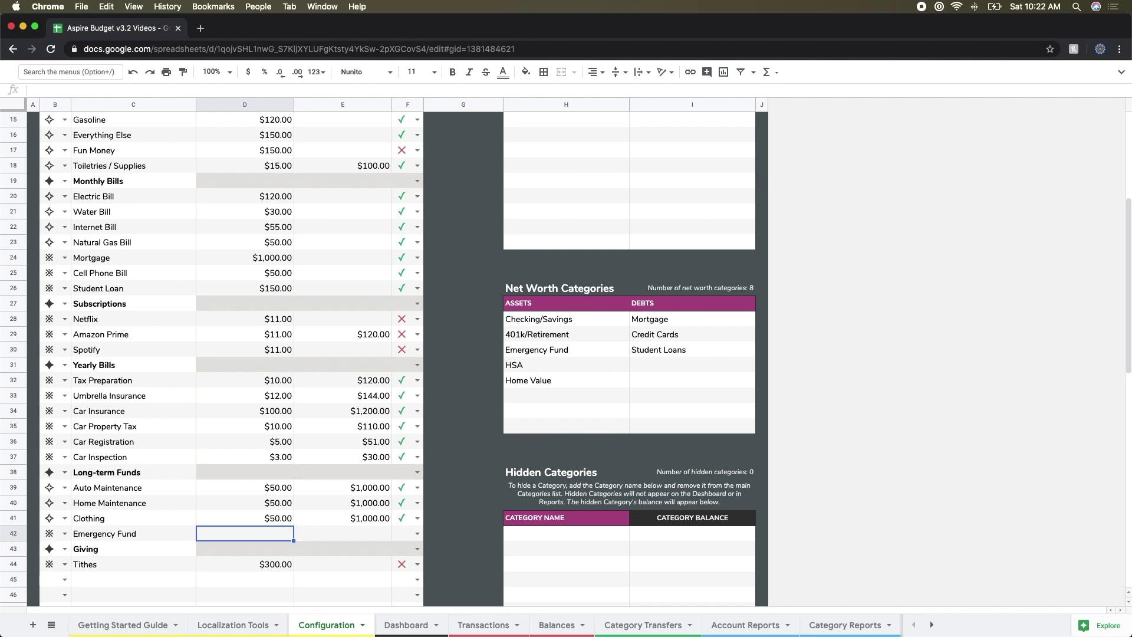
pyautogui.write('200')
pyautogui.press('Tab')
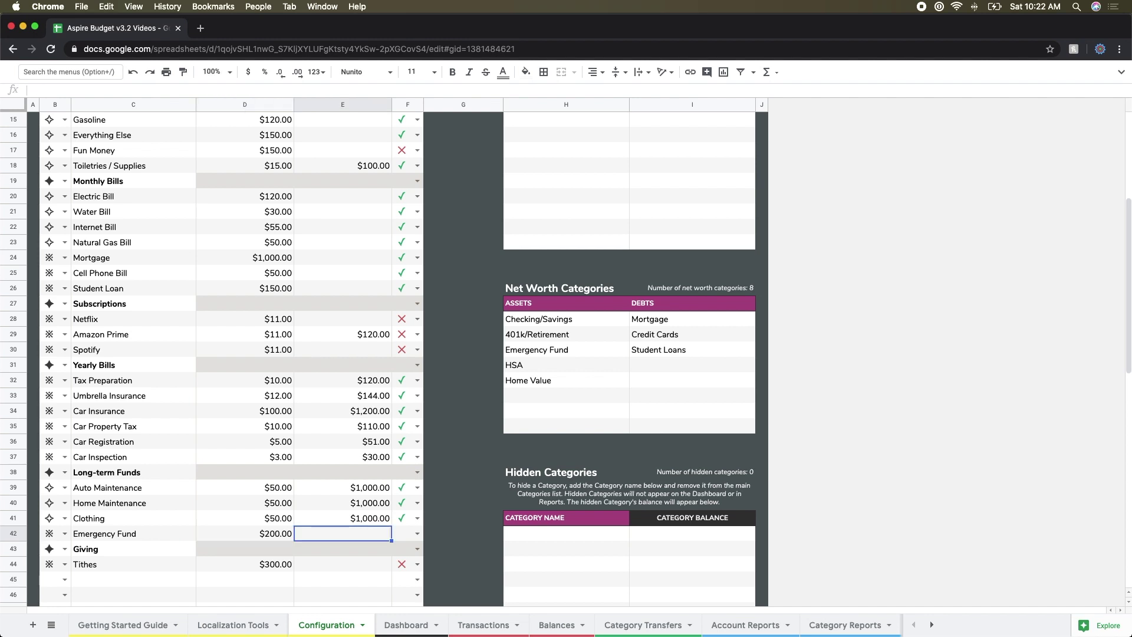
# - Give Emergency Fund a $15,000 goal amount and set its goal status to ✗
pyautogui.scroll(8, 359, 311)
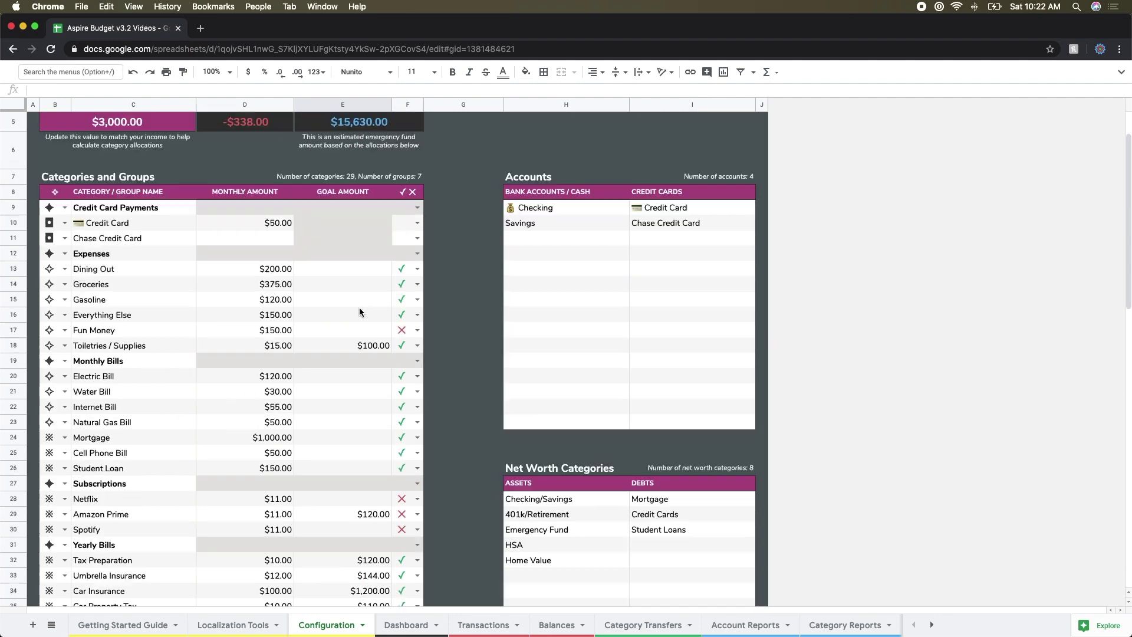
pyautogui.scroll(-8, 359, 311)
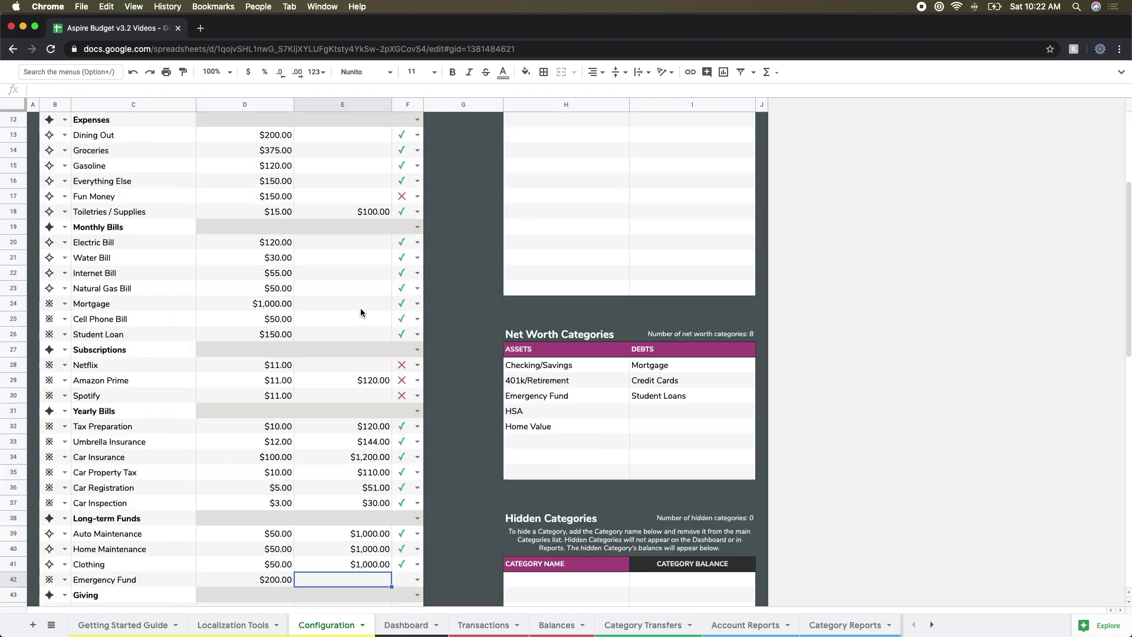
pyautogui.write('15,000')
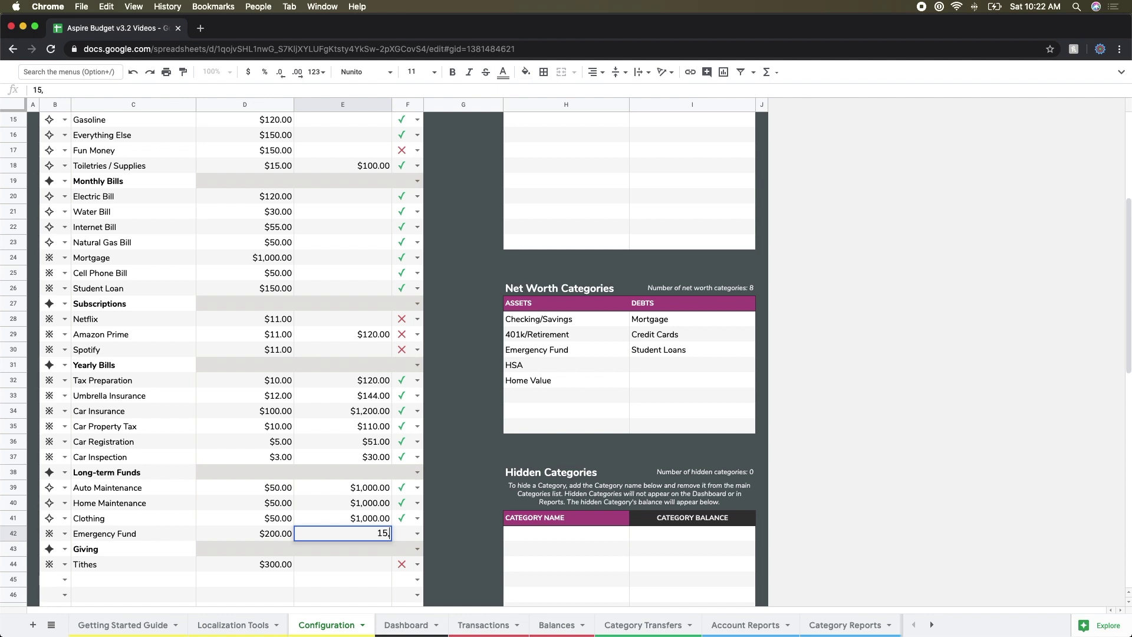
pyautogui.press('BackSpace')
pyautogui.press('BackSpace')
pyautogui.press('BackSpace')
pyautogui.press('BackSpace')
pyautogui.write('000')
pyautogui.press('Return')
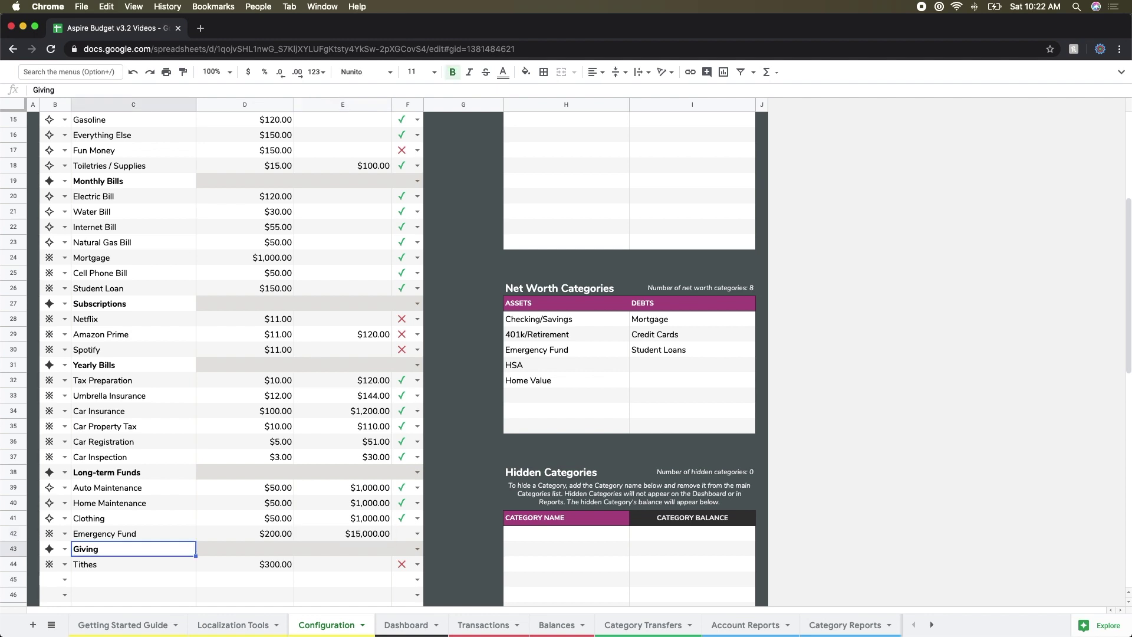
pyautogui.click(410, 533)
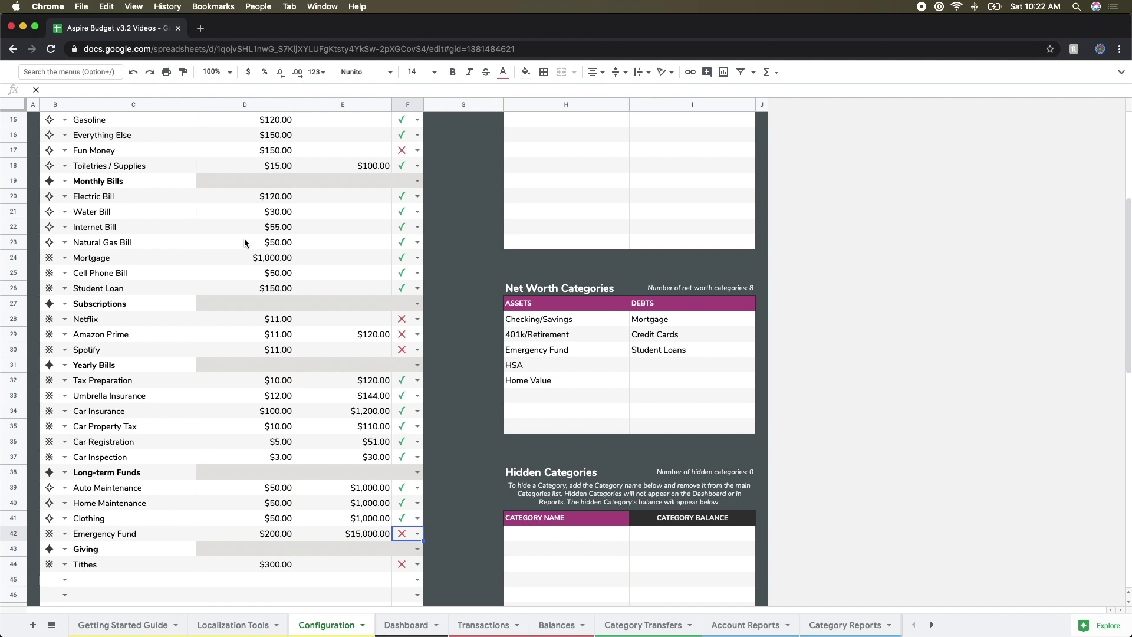
# - Change the Monthly income in C5 from $3,000 to $3,500
pyautogui.scroll(8, 244, 242)
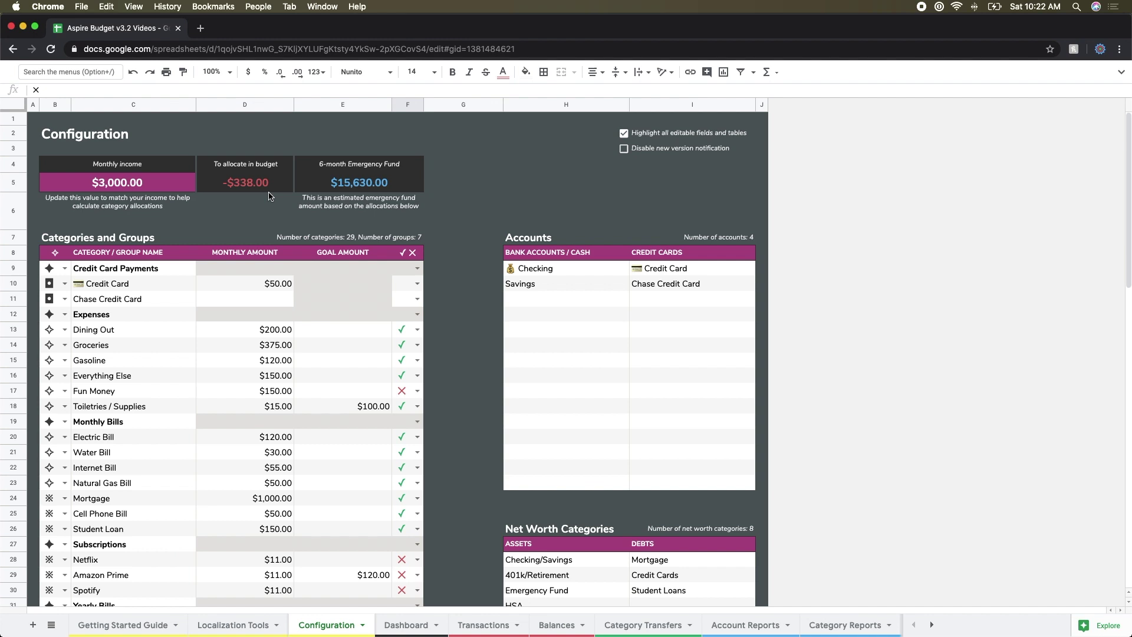
pyautogui.click(175, 187)
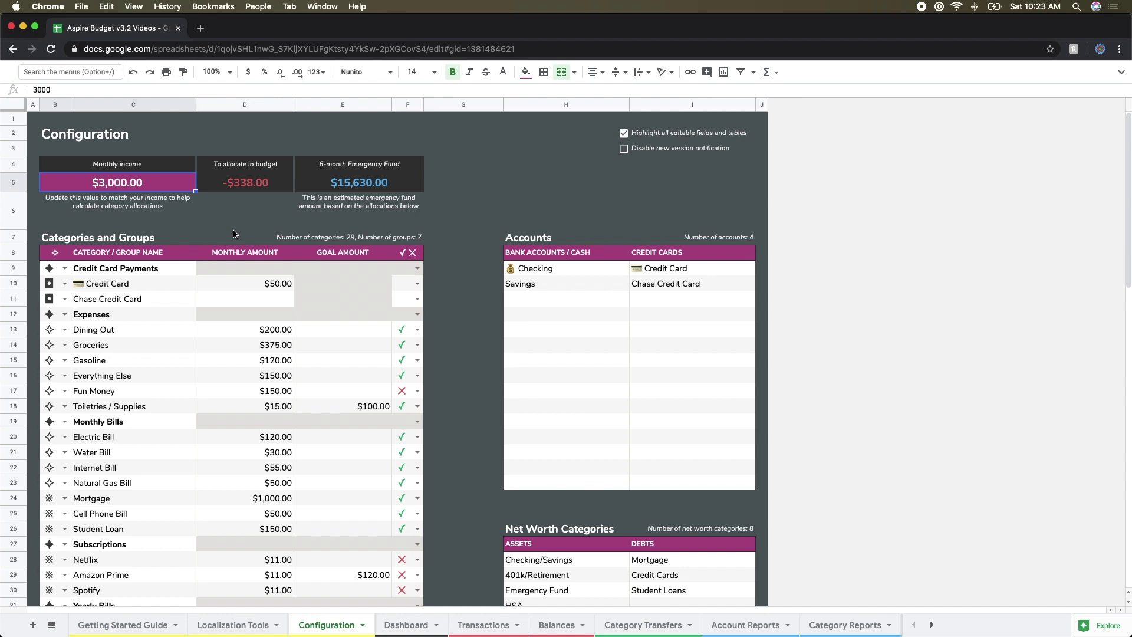
pyautogui.write('2500')
pyautogui.press('BackSpace')
pyautogui.press('BackSpace')
pyautogui.press('BackSpace')
pyautogui.press('BackSpace')
pyautogui.write('3500')
pyautogui.press('Return')
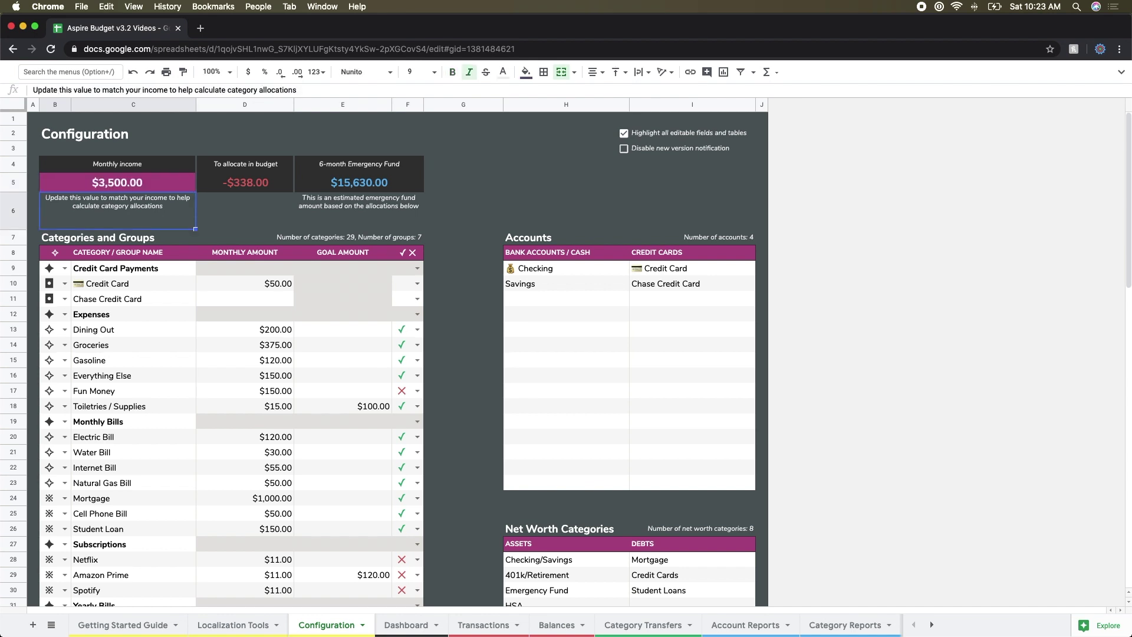